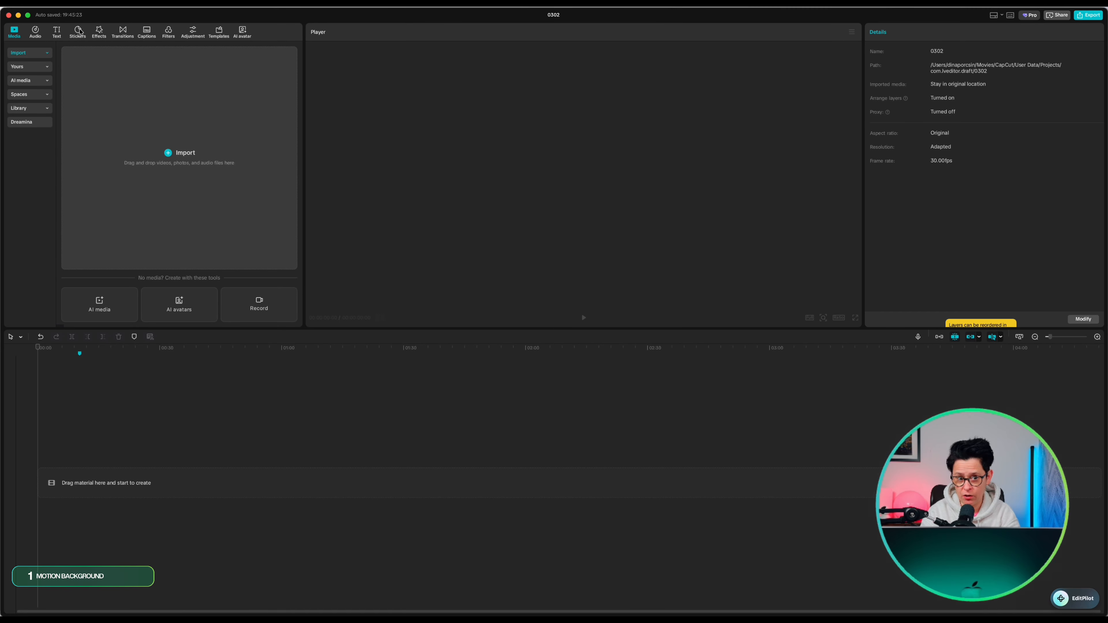
Add a square shape at the start of the timeline and enlarge it to cover the whole canvas.
left_click(79, 32)
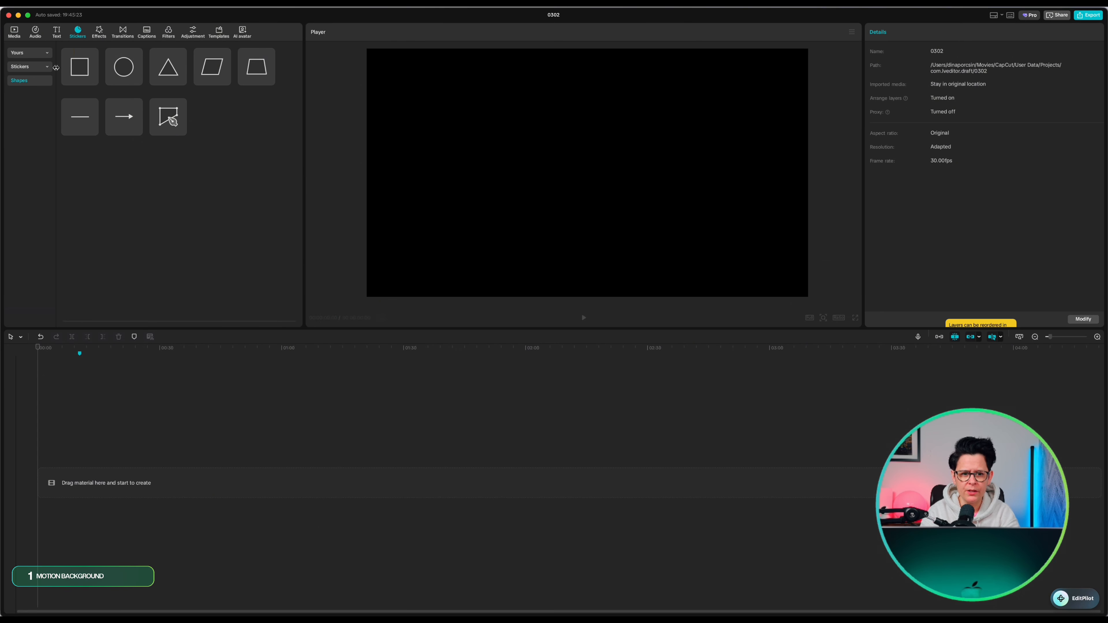
left_click_drag(90, 78, 79, 461)
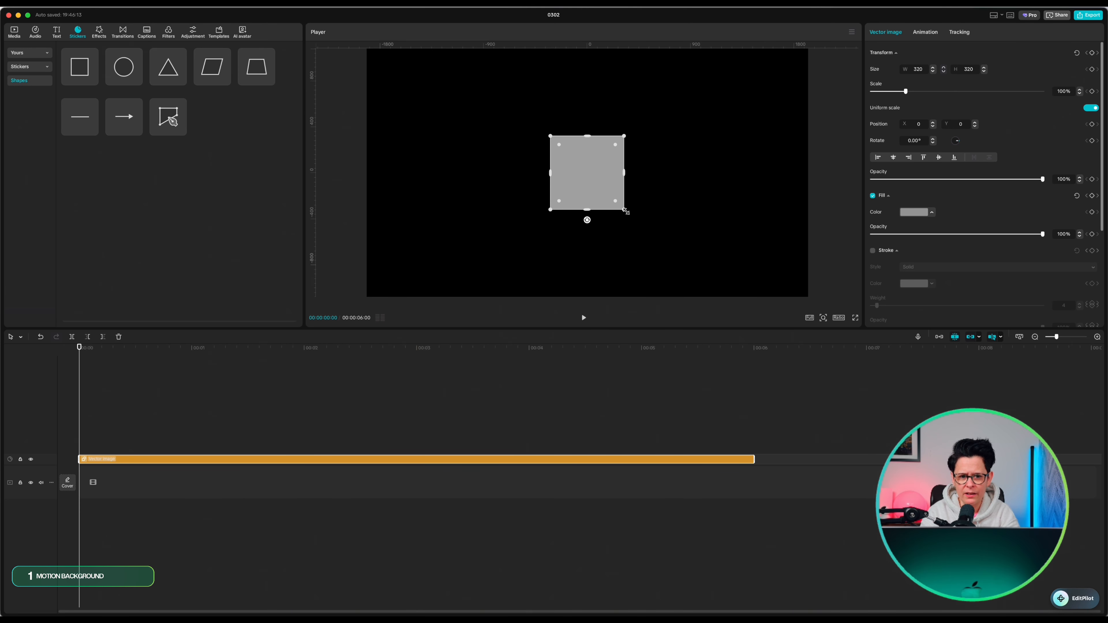
left_click_drag(626, 211, 875, 305)
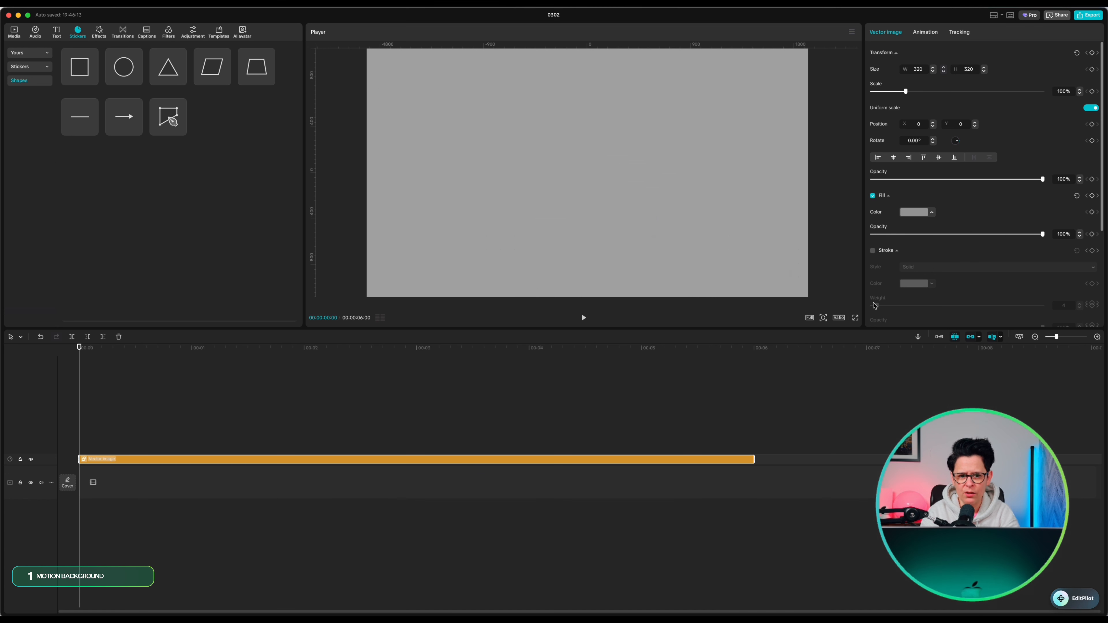
Change the solid fill of the square shape to white, FEFEFE.
left_click(258, 432)
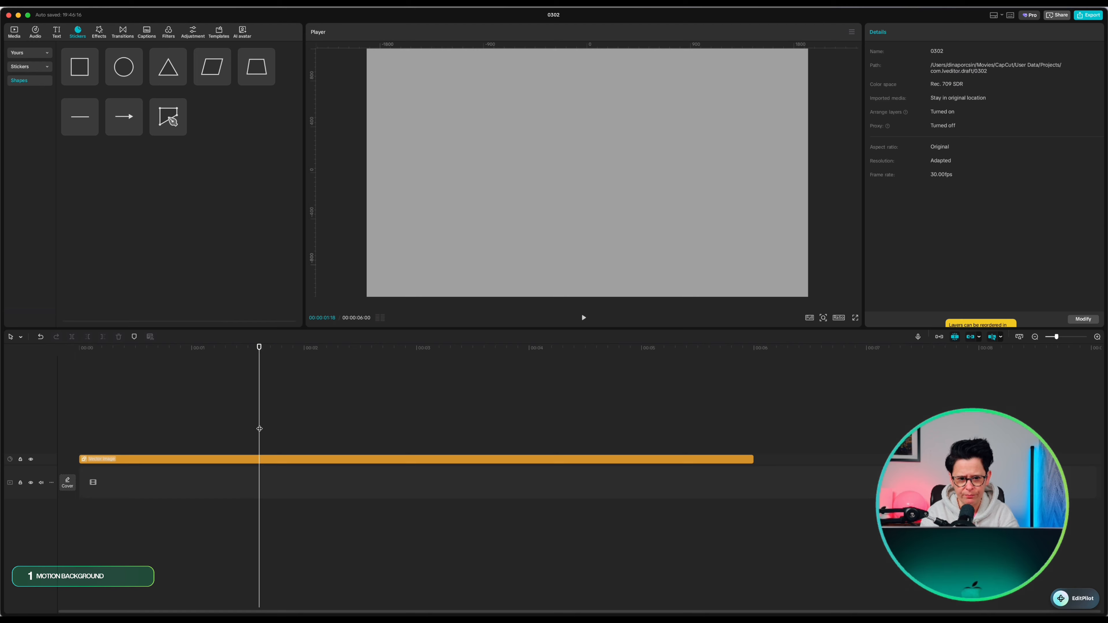
left_click(256, 459)
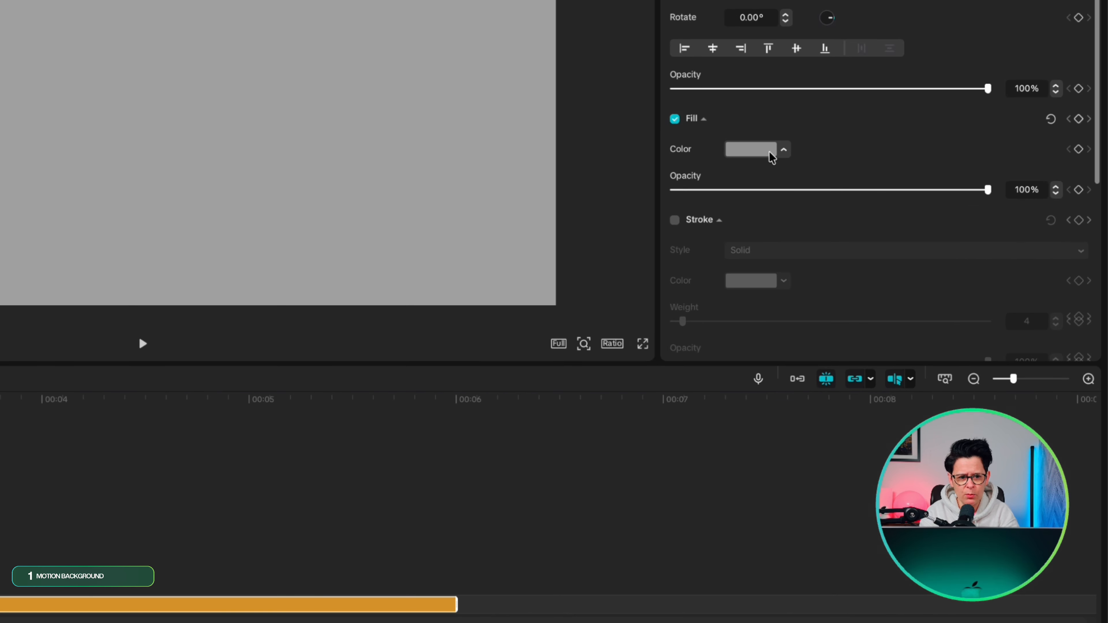
left_click(756, 153)
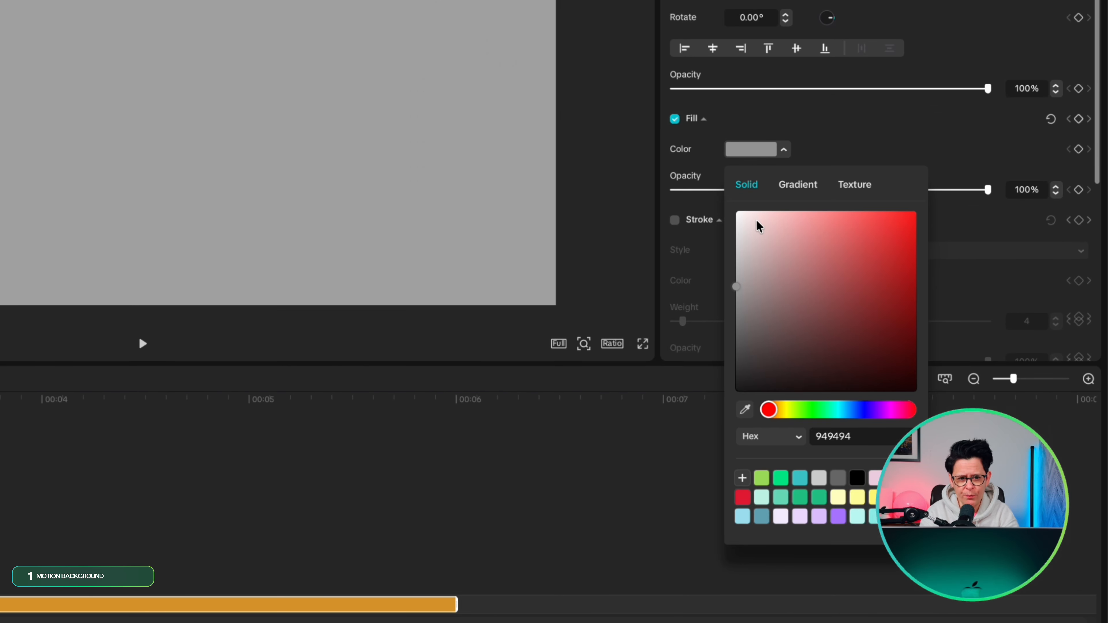
left_click(736, 213)
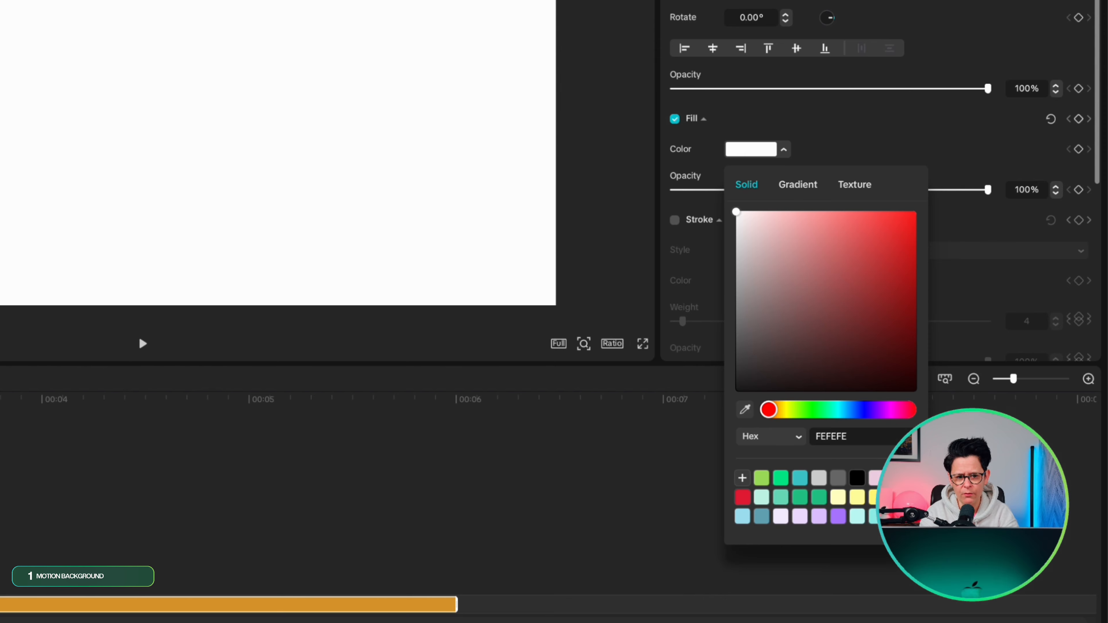
key("Escape")
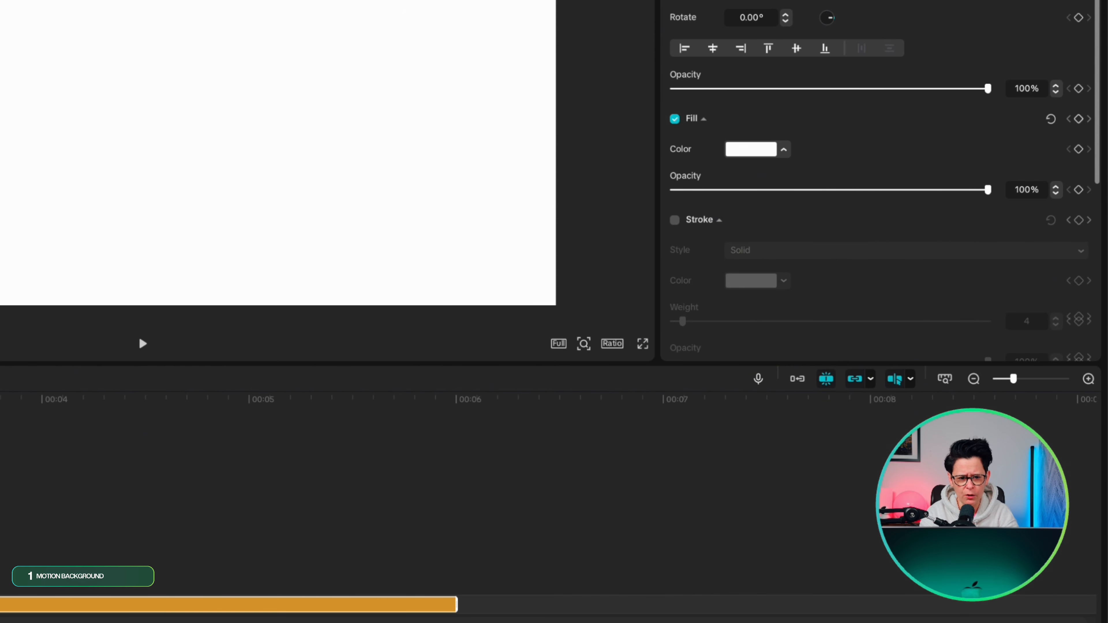
Duplicate the white shape clip onto a new track directly above it.
left_click_drag(5, 605, 5, 585)
key("Delete")
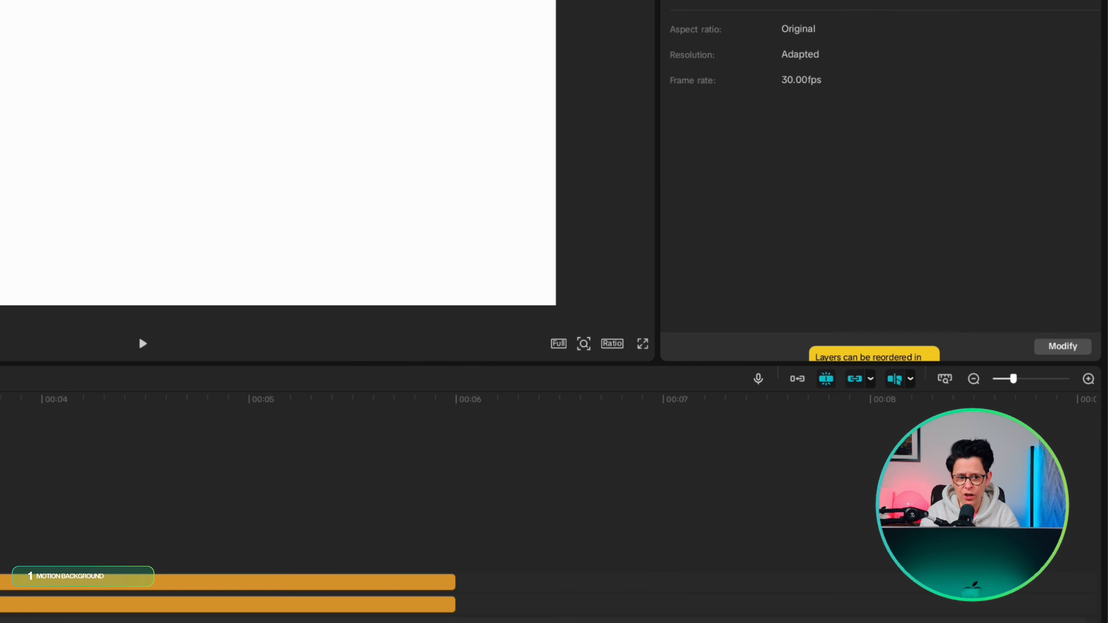
Switch the upper shape's fill to a gradient and delete its middle color stop.
left_click(5, 583)
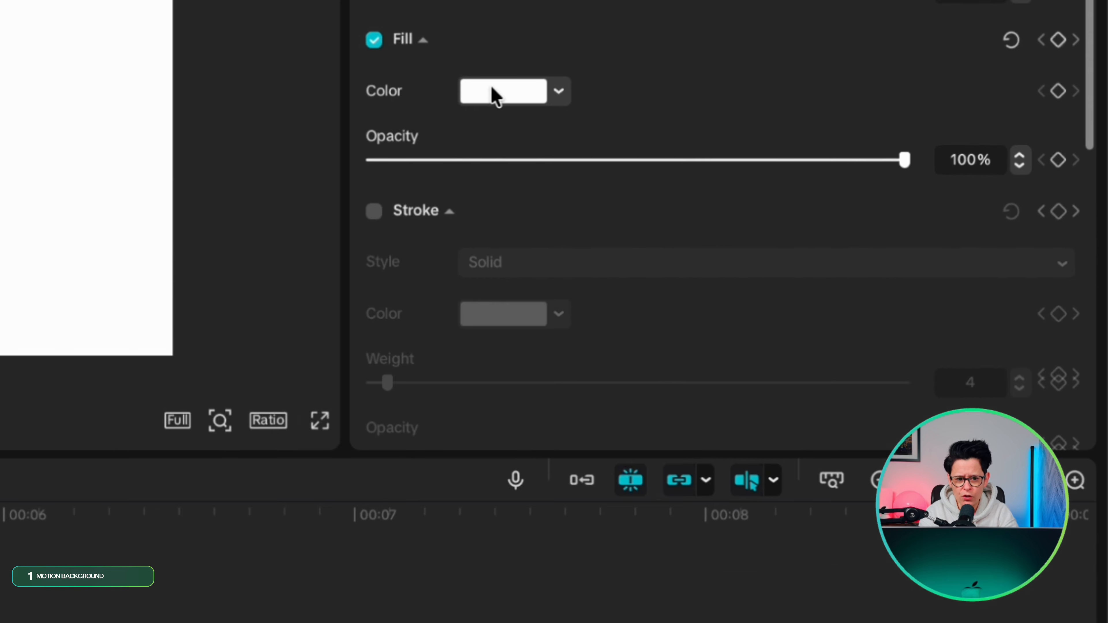
left_click(495, 93)
left_click(575, 156)
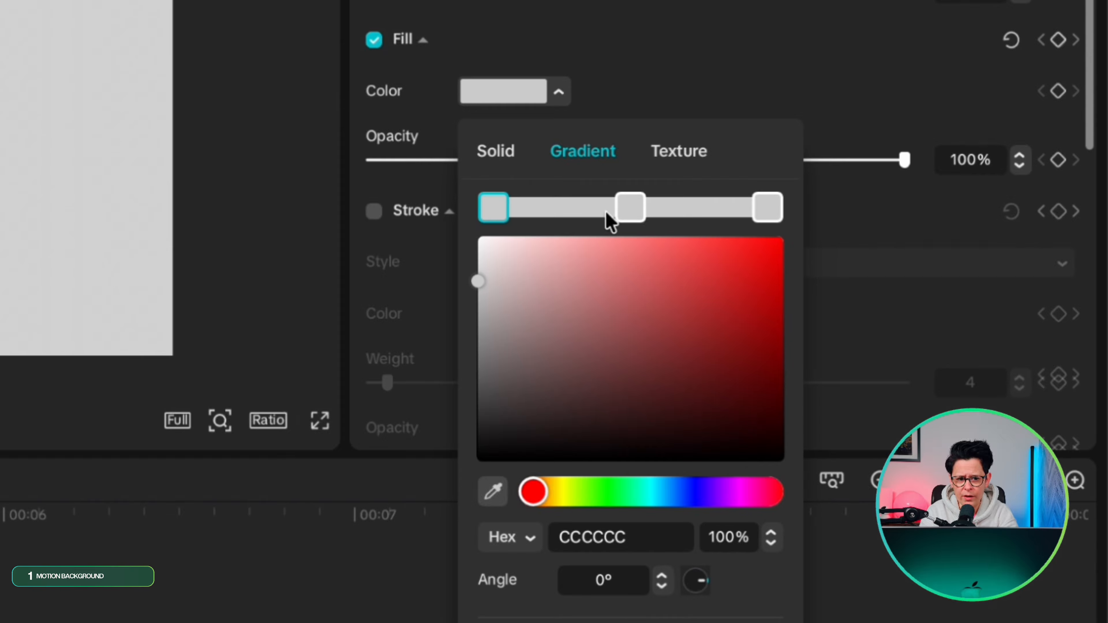
left_click(634, 208)
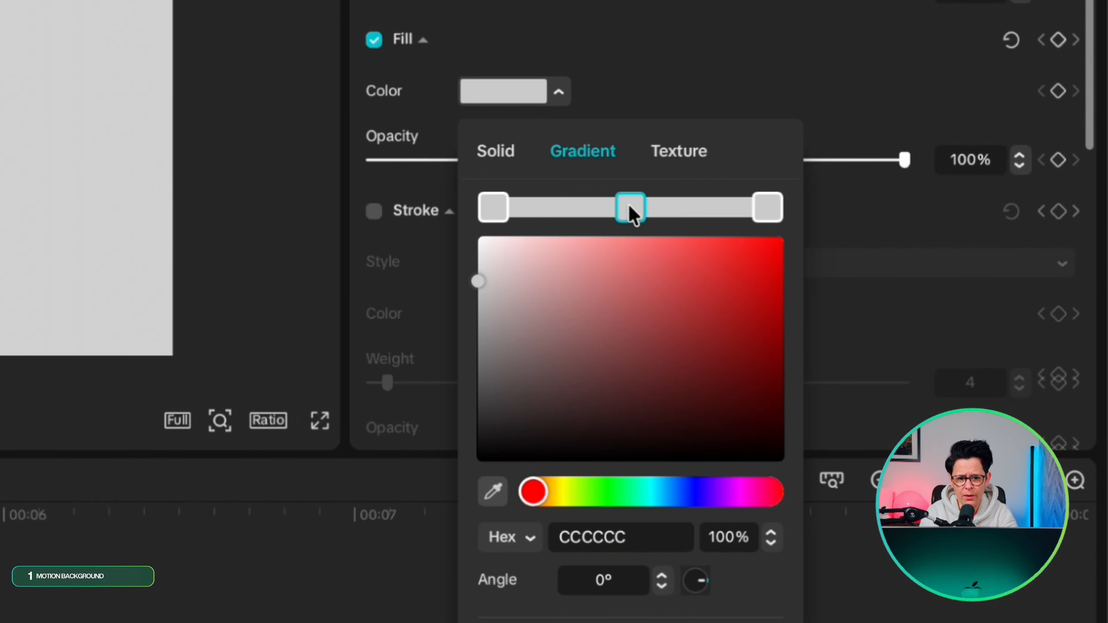
right_click(633, 213)
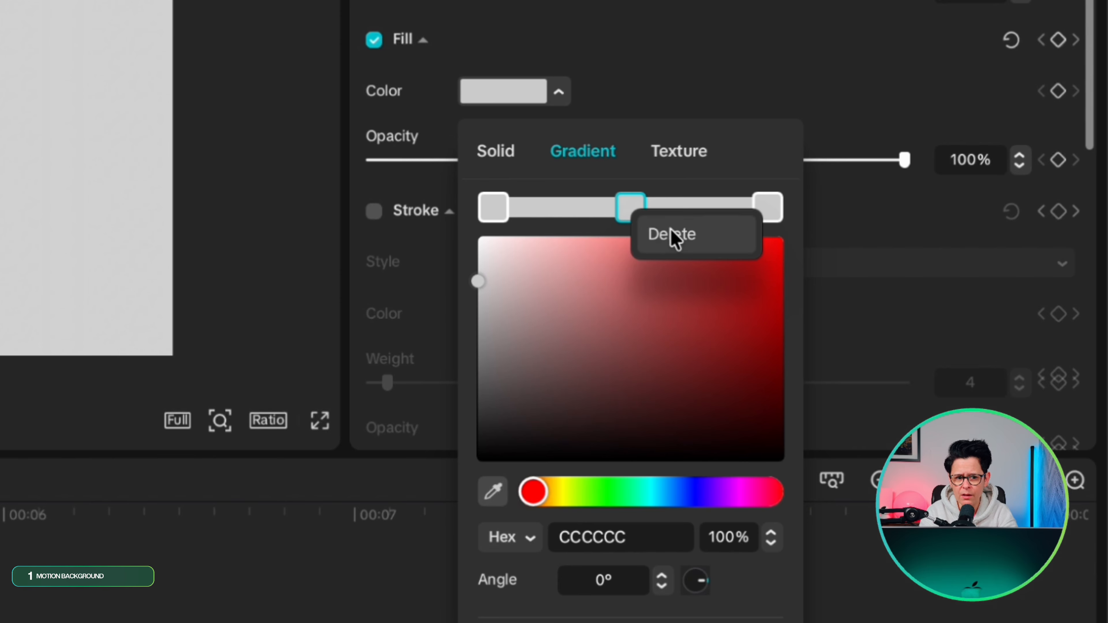
left_click(674, 238)
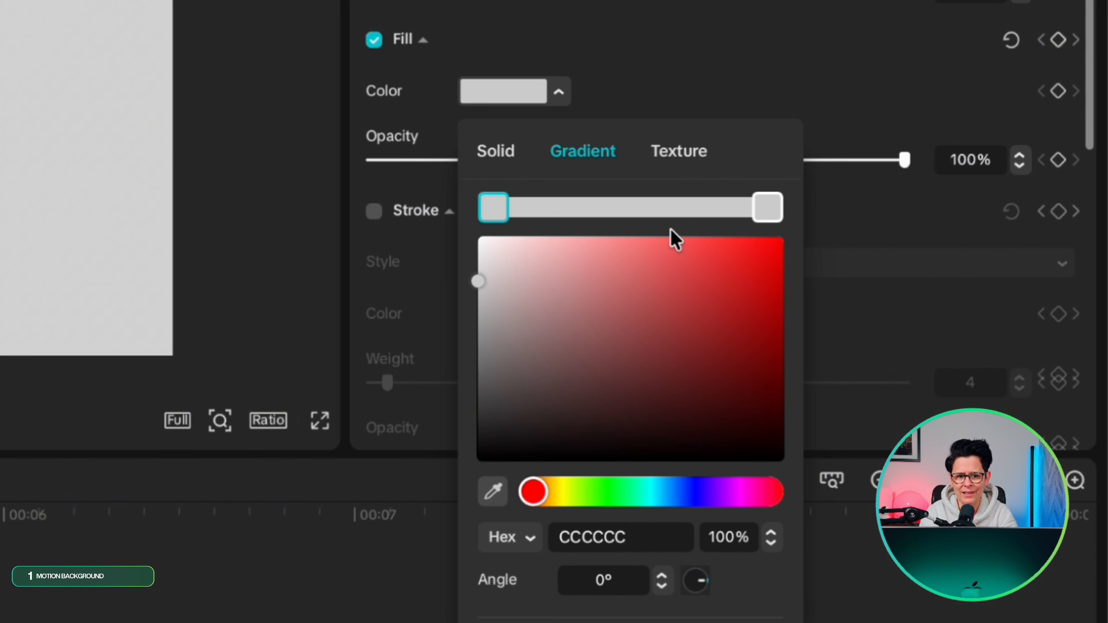
left_click(617, 208)
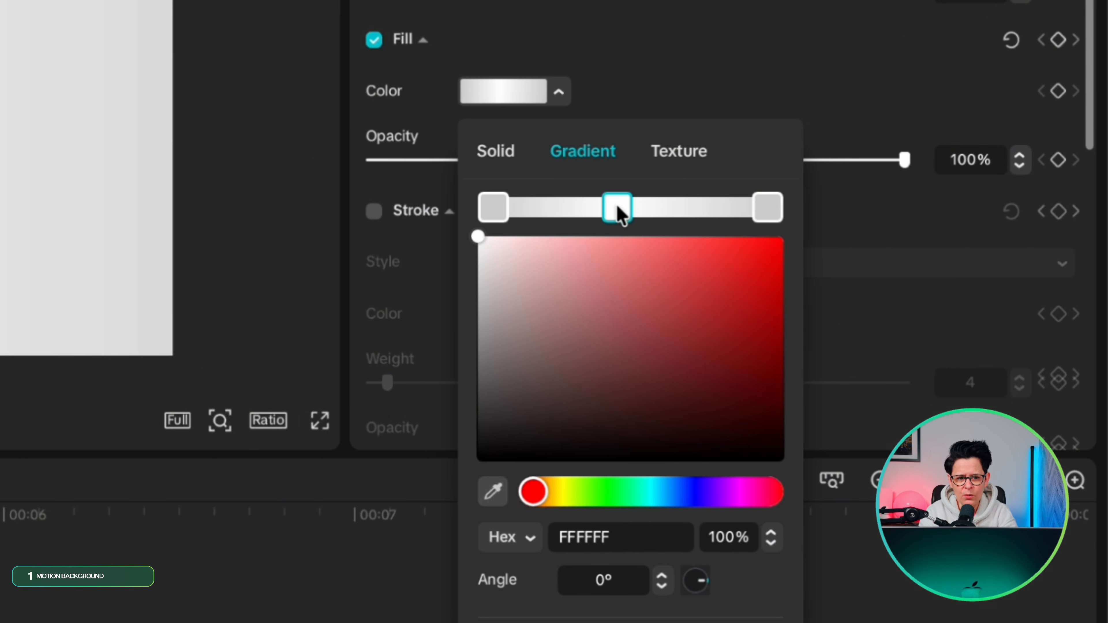
left_click_drag(619, 209, 641, 213)
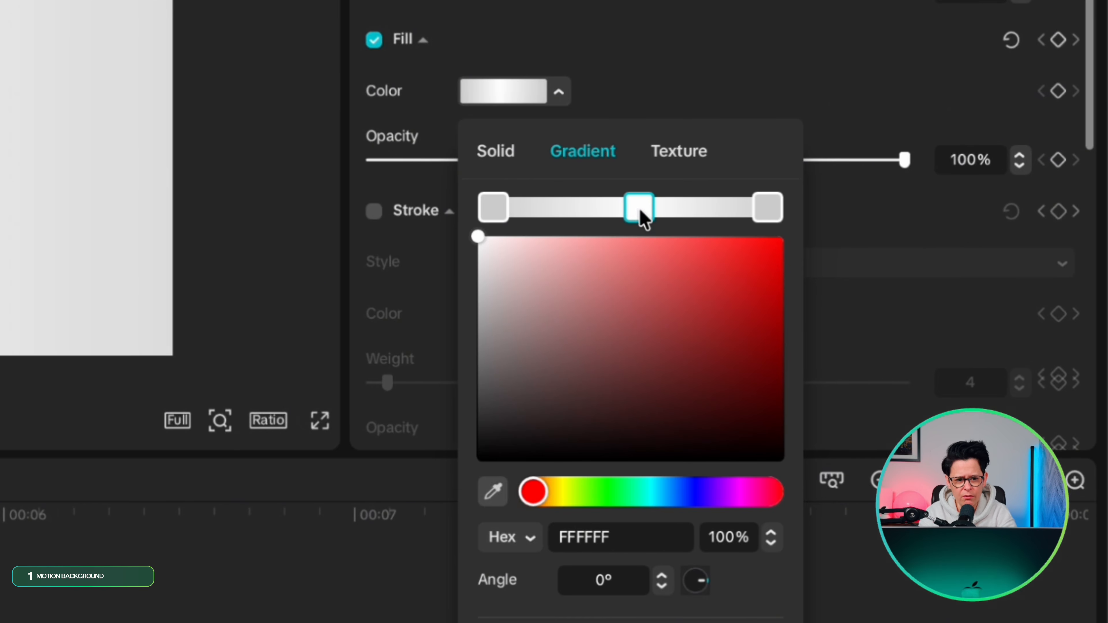
right_click(644, 218)
left_click(673, 244)
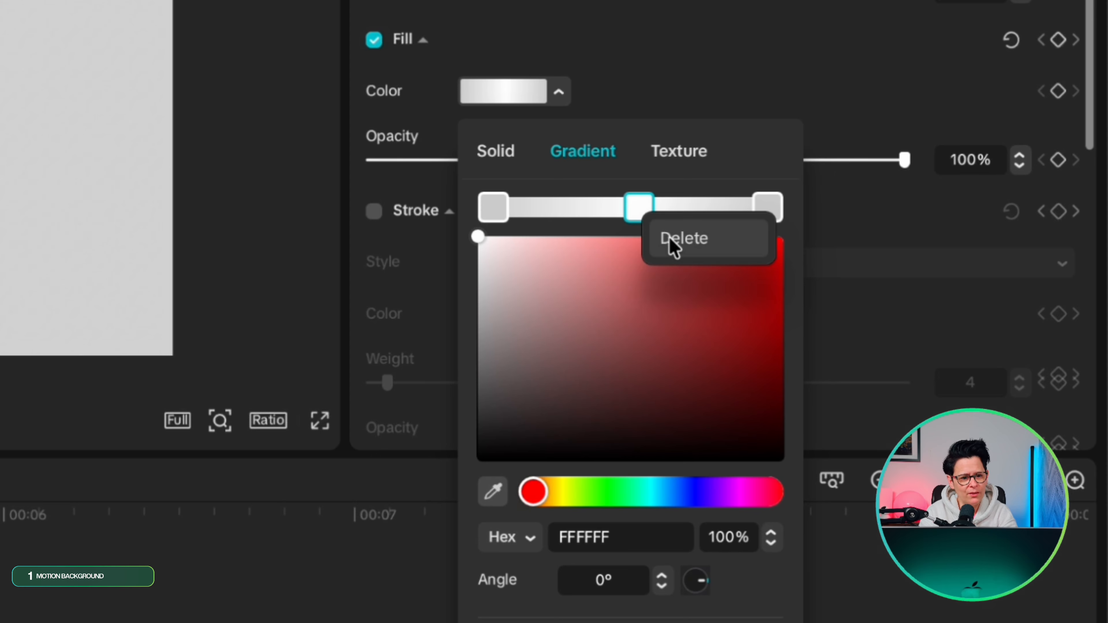
Color the upper shape's gradient from teal 39C2C4 at the first stop to green 02E482 at the last stop.
left_click(632, 622)
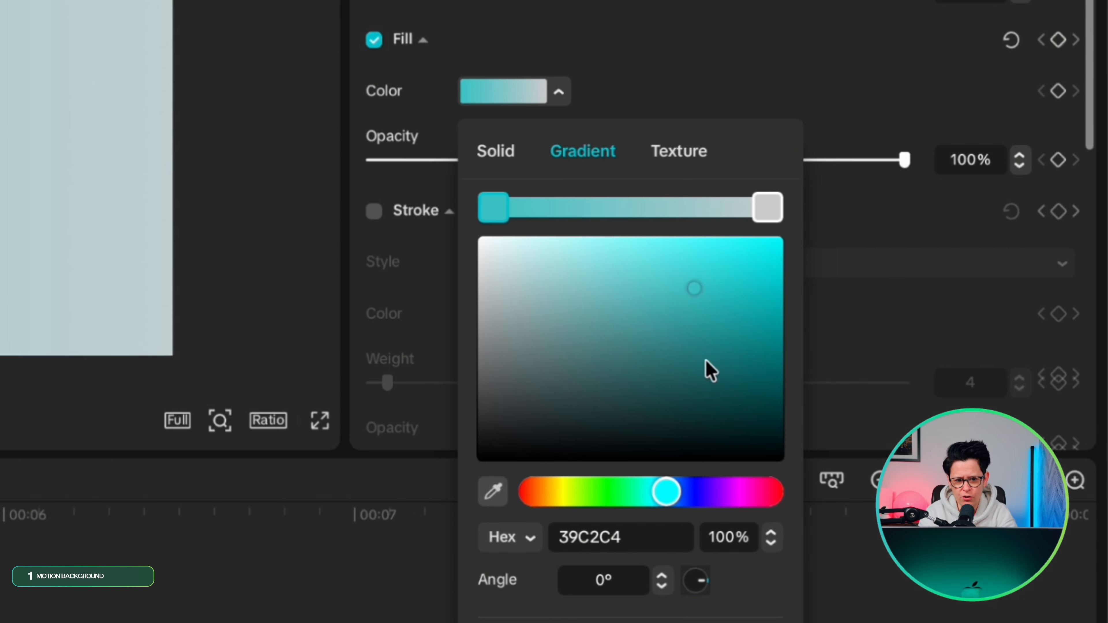
left_click(775, 207)
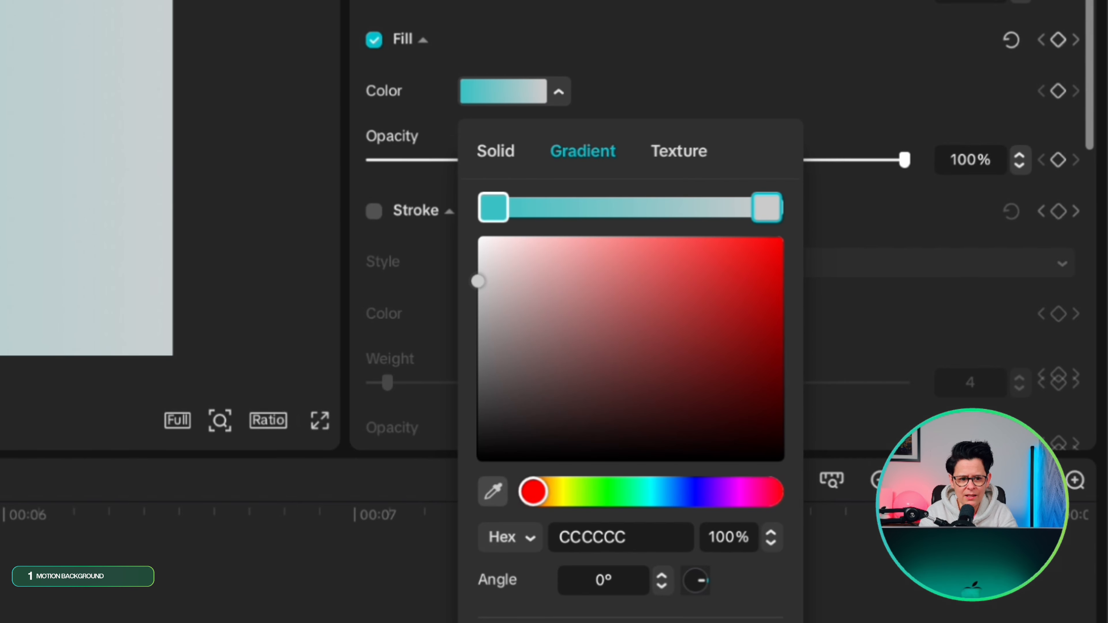
left_click(654, 621)
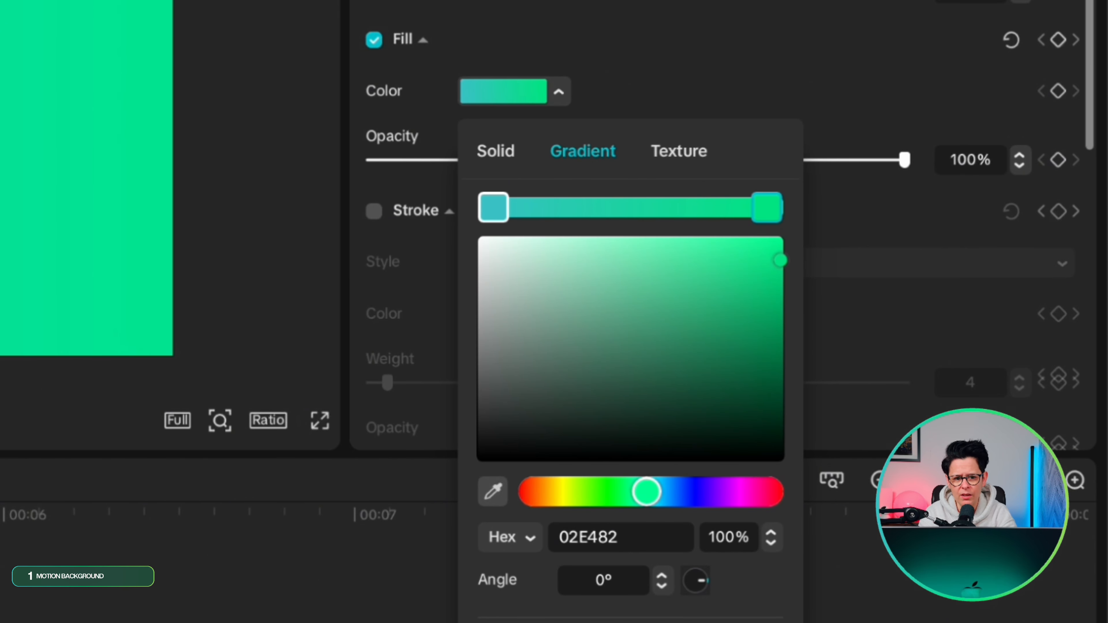
key("Escape")
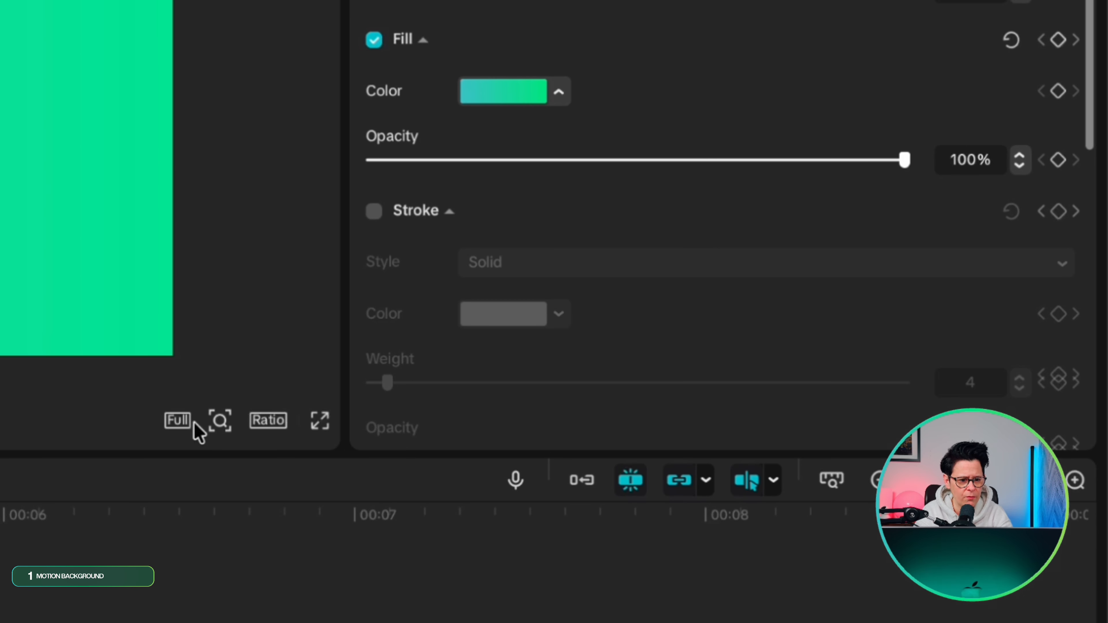
left_click(220, 420)
left_click_drag(160, 413, 167, 413)
key("Escape")
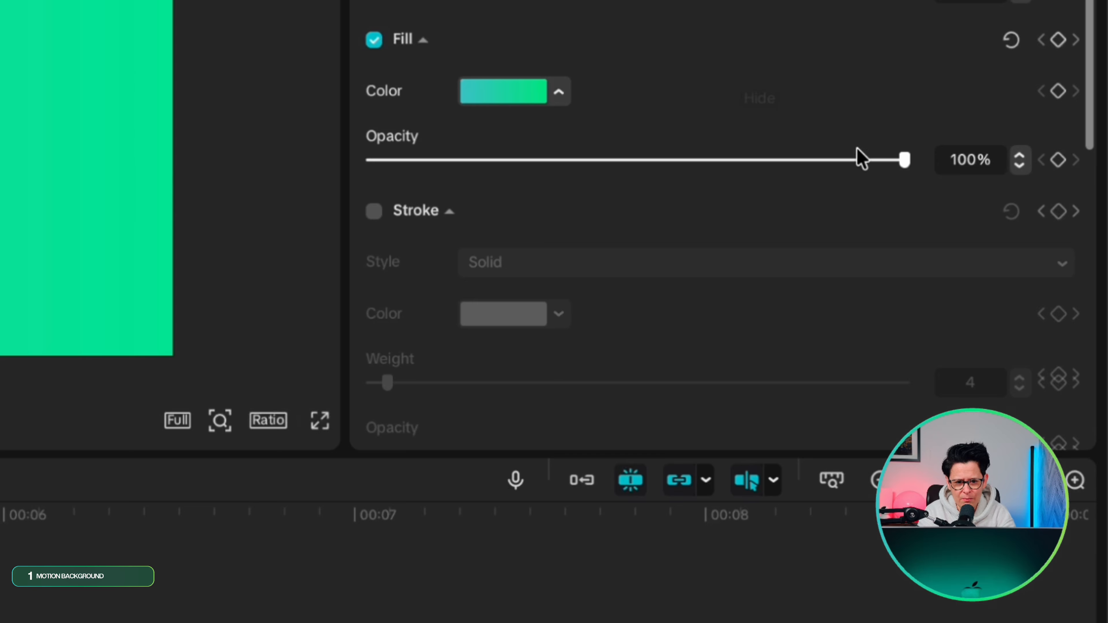
Lower the gradient shape's fill opacity to roughly half and convert the shape into a compound clip.
left_click_drag(893, 159, 611, 161)
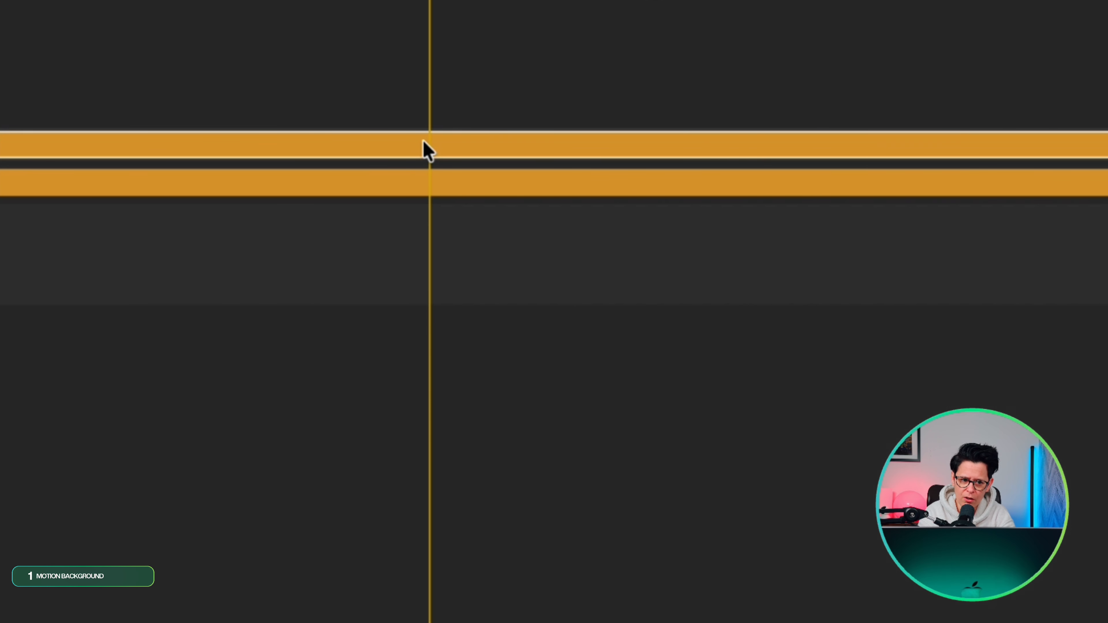
right_click(439, 149)
left_click(582, 445)
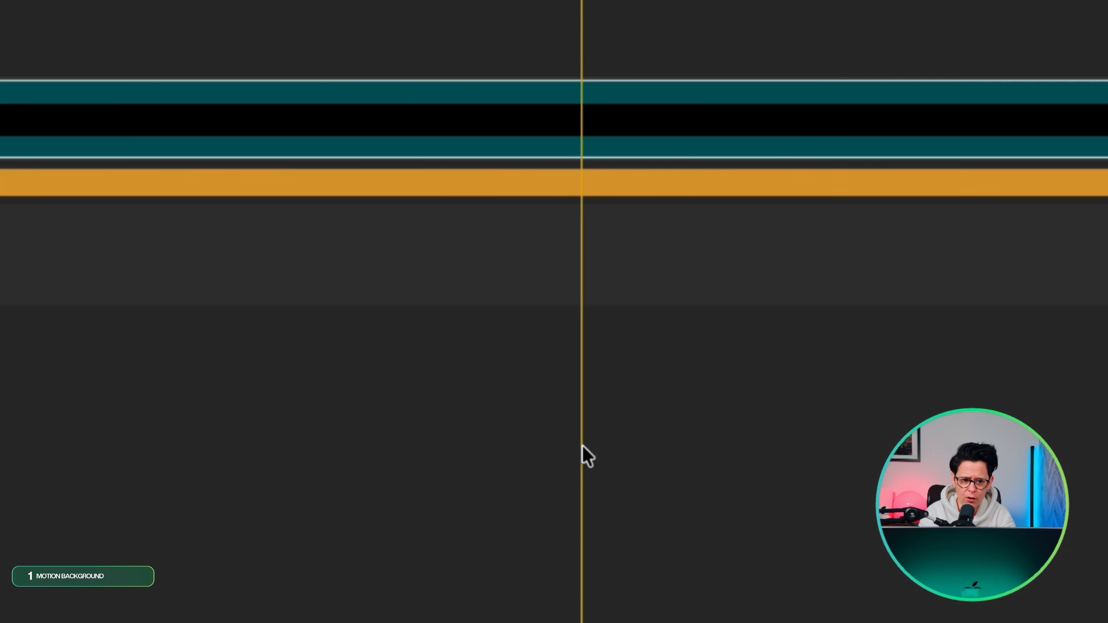
key("space")
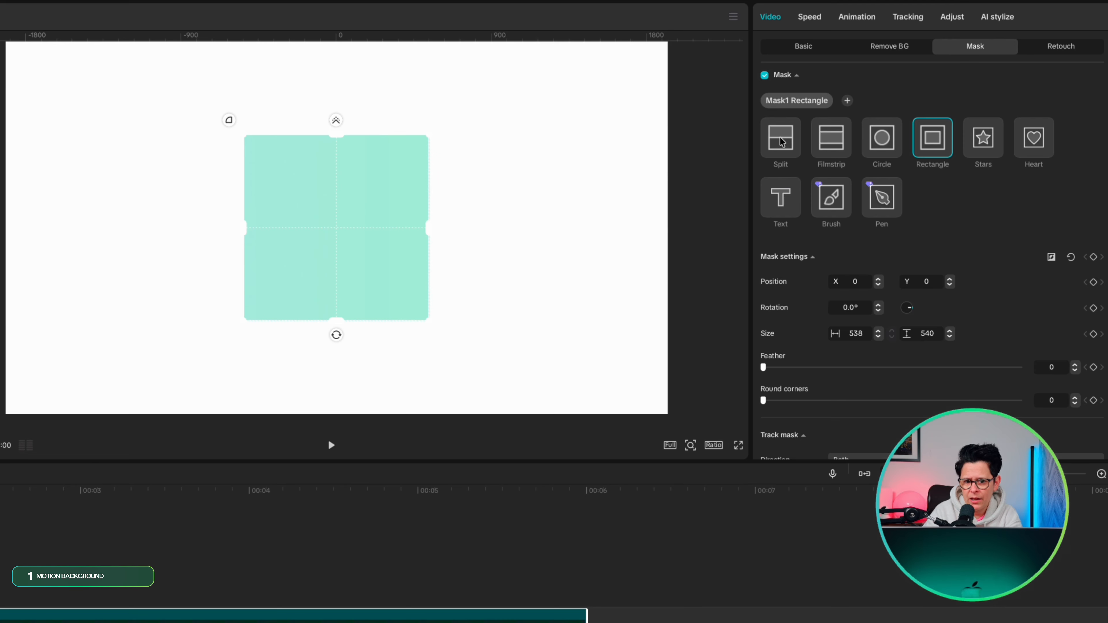
Apply a Split mask to the compound clip with feather 100 and a rotation of -30°.
left_click(780, 137)
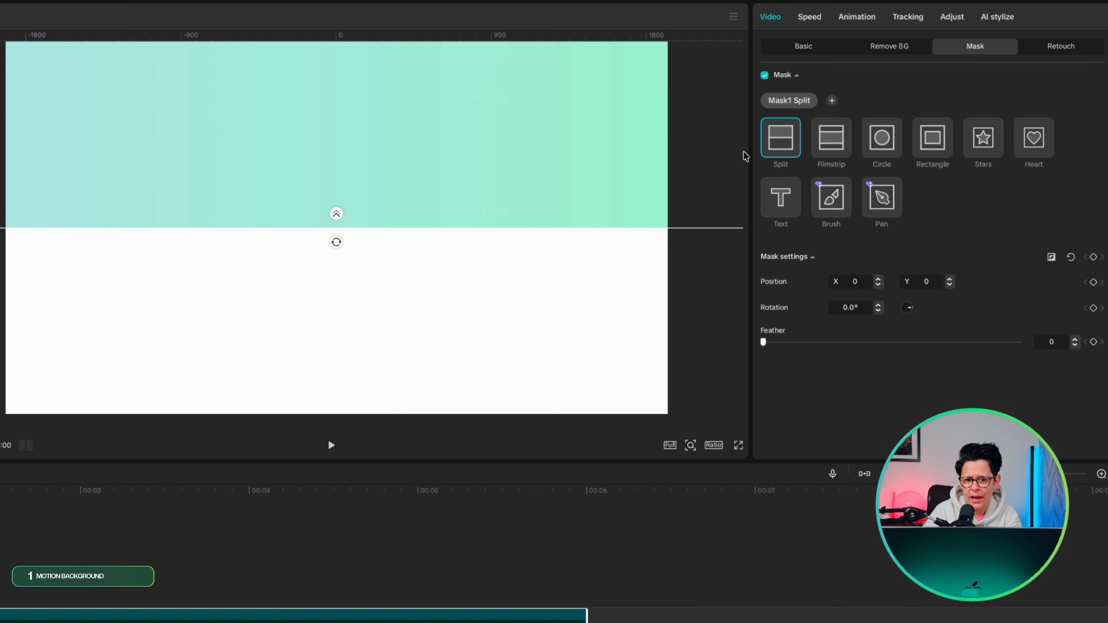
left_click_drag(335, 217, 344, 64)
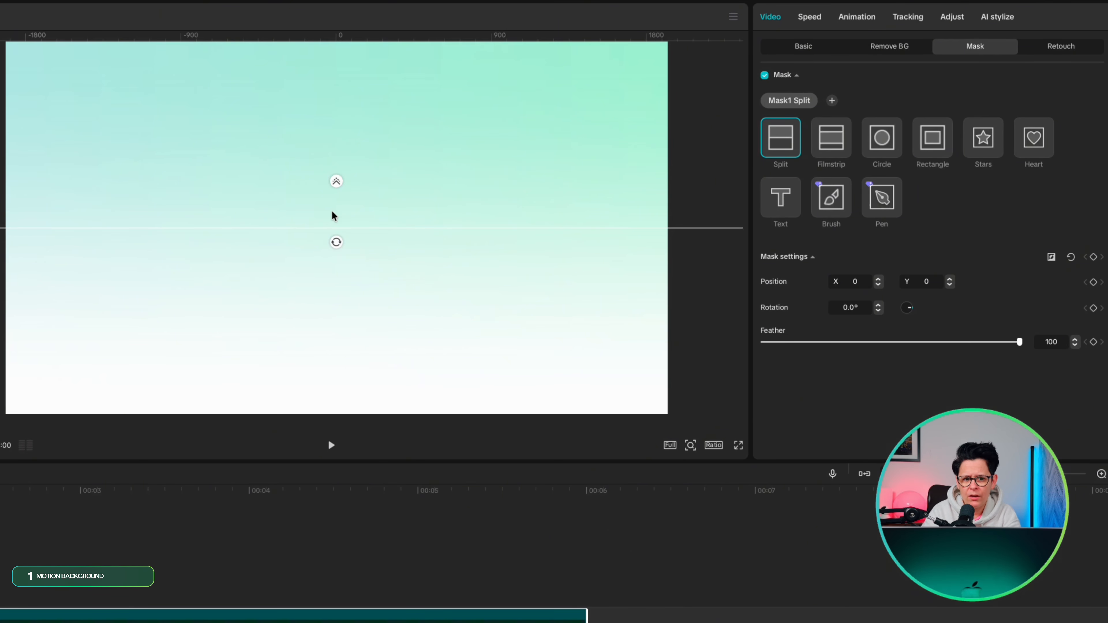
left_click_drag(338, 242, 350, 232)
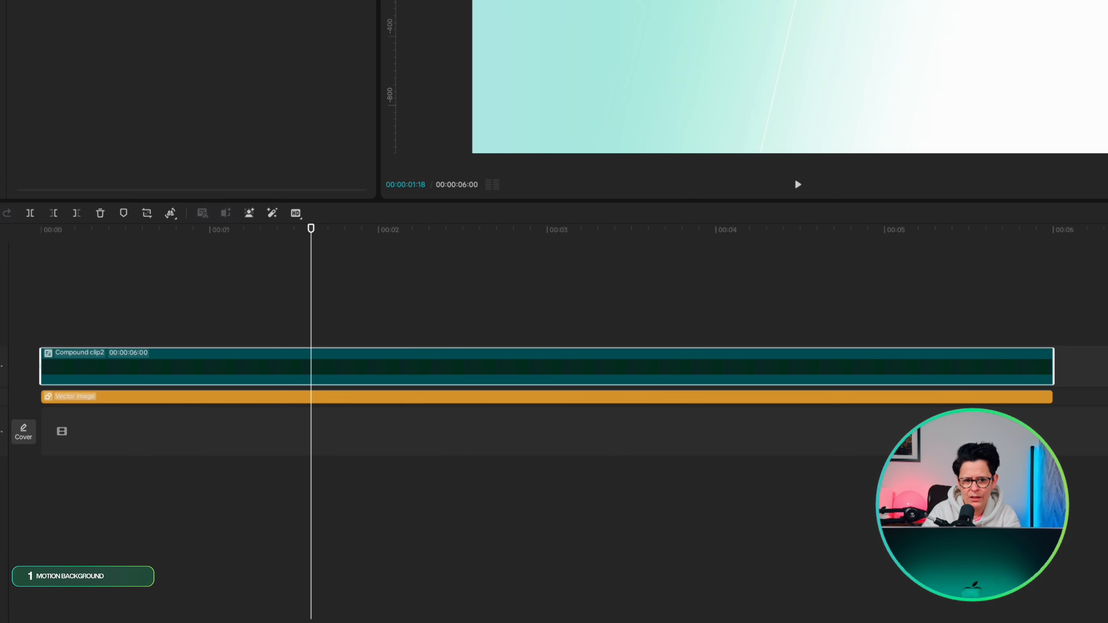
left_click_drag(842, 0, 825, 0)
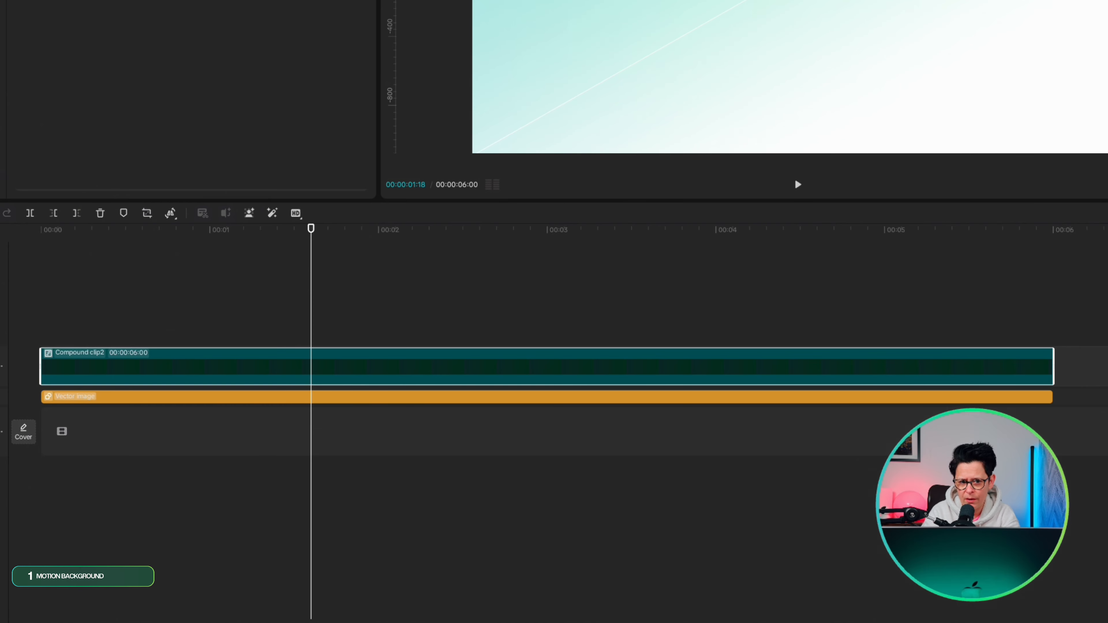
Keyframe the Split mask's rotation from -30° at the clip's start through about one full turn at its last frame, and preview it.
left_click_drag(312, 315, 40, 296)
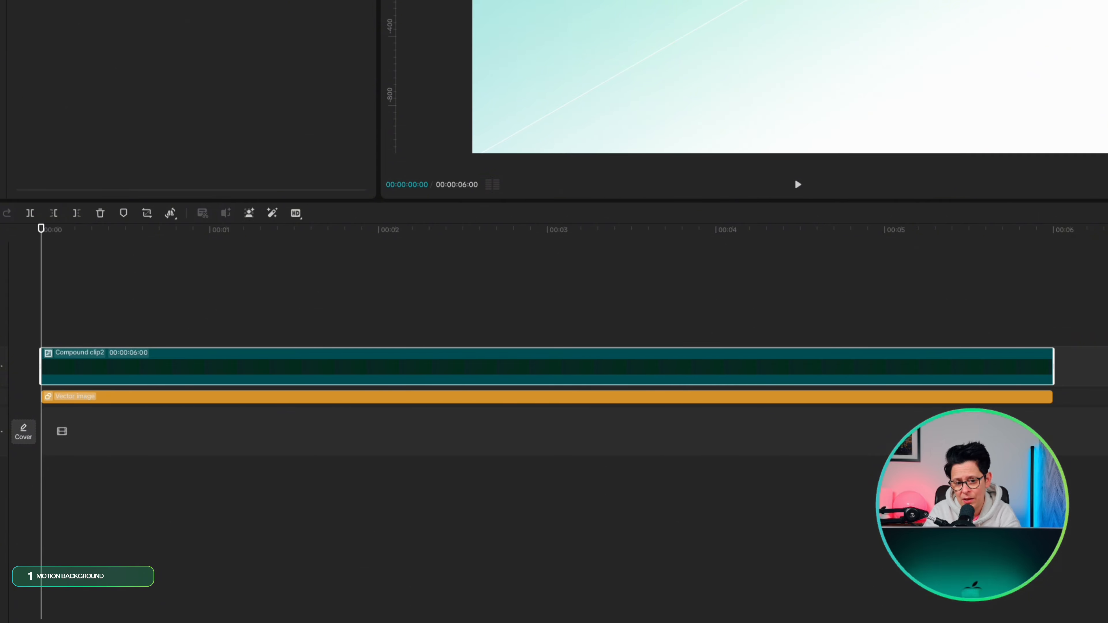
left_click_drag(42, 317, 1042, 292)
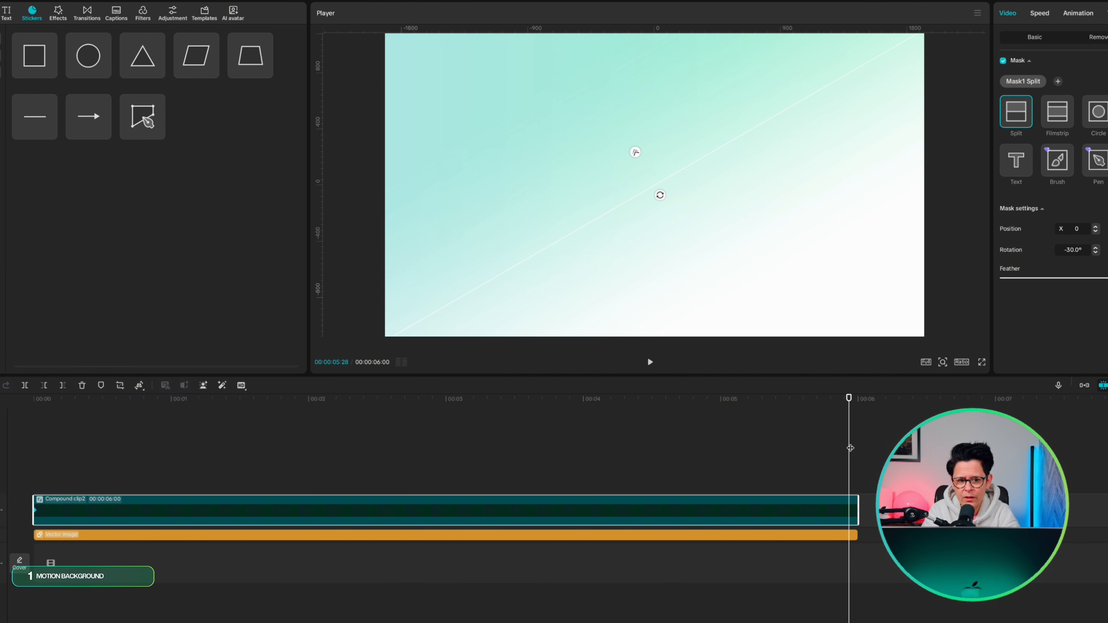
left_click_drag(850, 448, 853, 448)
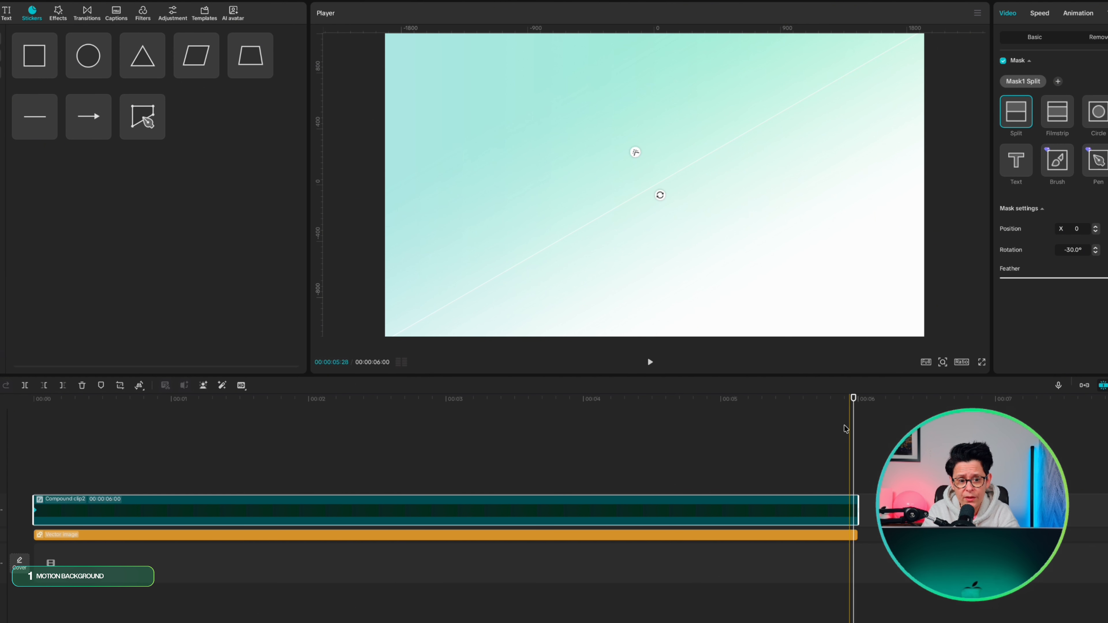
mouse_move(660, 196)
left_mouse_down()
mouse_move(671, 185)
mouse_move(656, 167)
mouse_move(633, 179)
mouse_move(664, 190)
left_mouse_up()
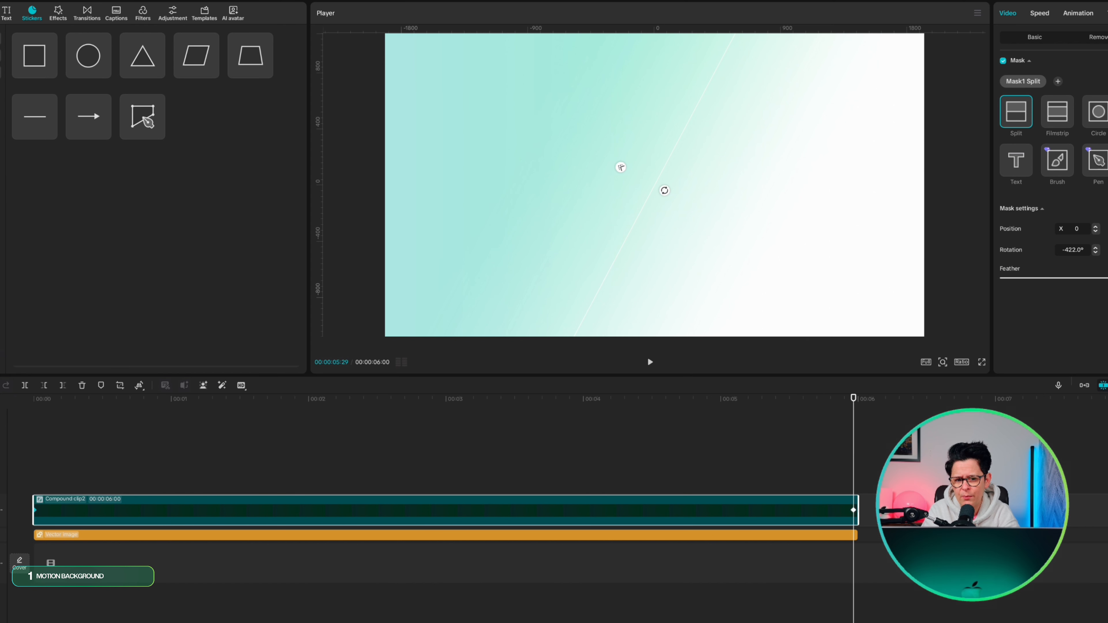
key("Return")
key("space")
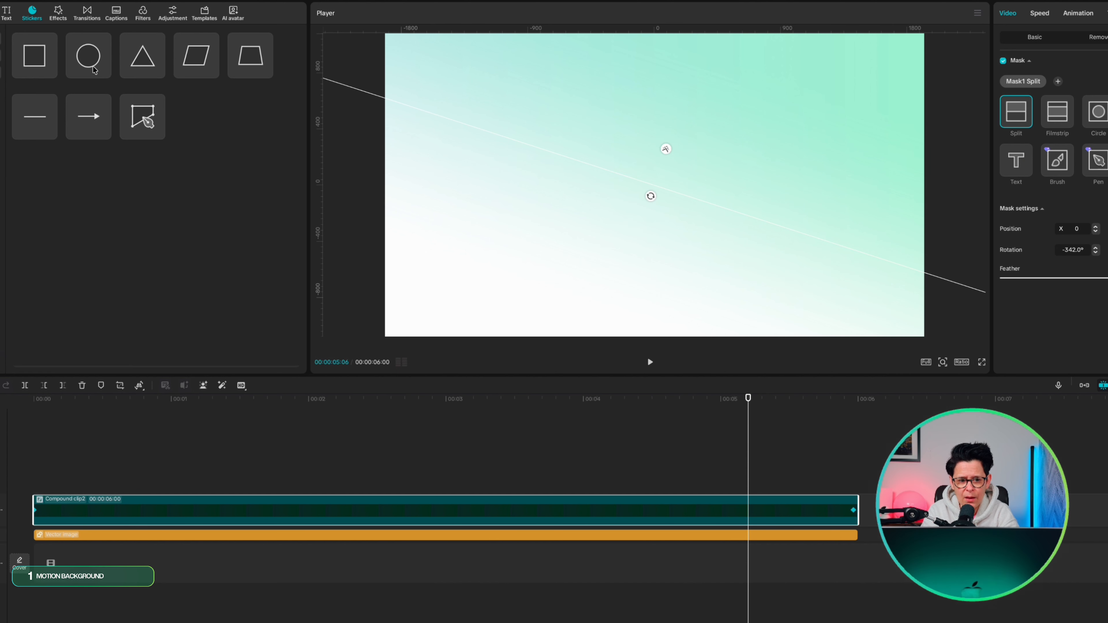
Add a circle shape on a new track above the compound clip and extend it to the full 6 seconds.
left_click_drag(88, 55, 35, 486)
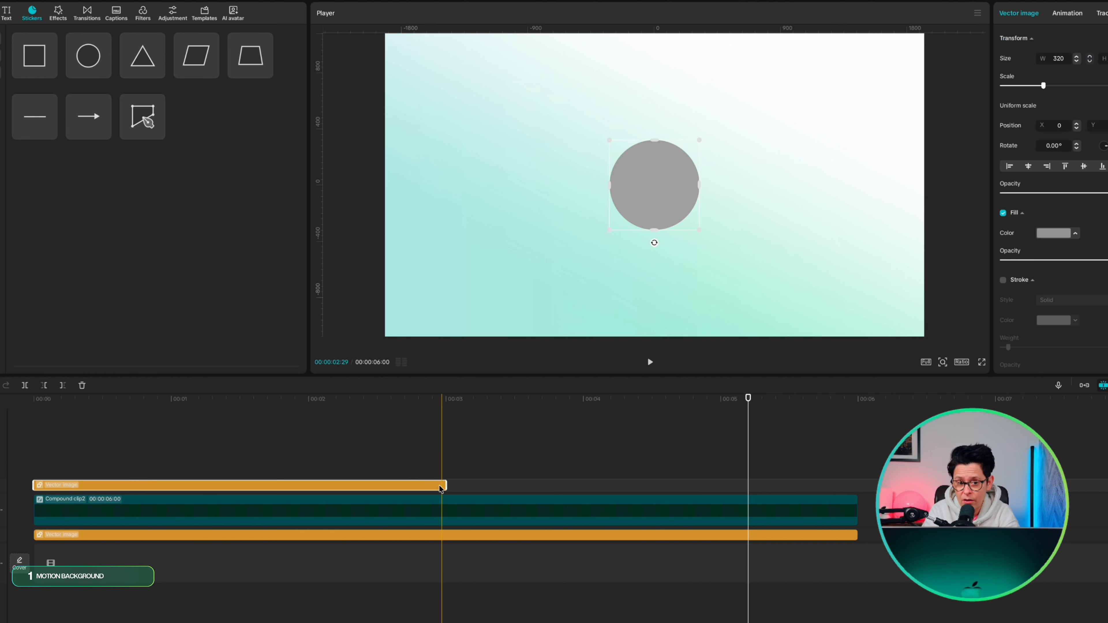
left_click_drag(455, 486, 859, 485)
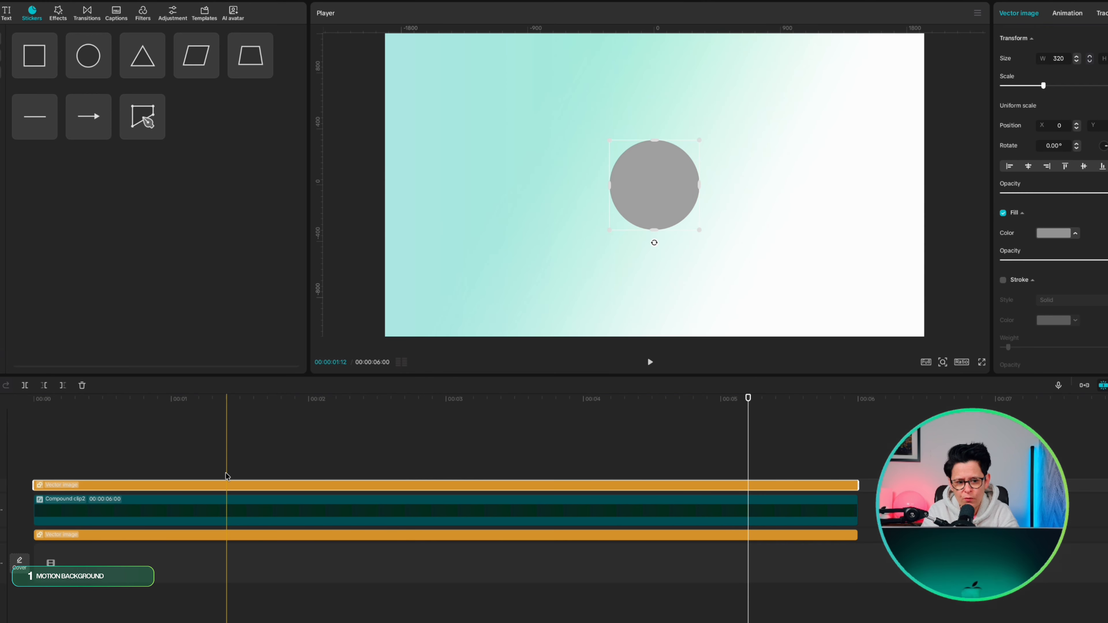
Fill the circle with a solid muted green and lower its overall opacity so the gradient shows through.
left_click(1053, 234)
left_click(1074, 451)
left_click_drag(1102, 313, 1107, 303)
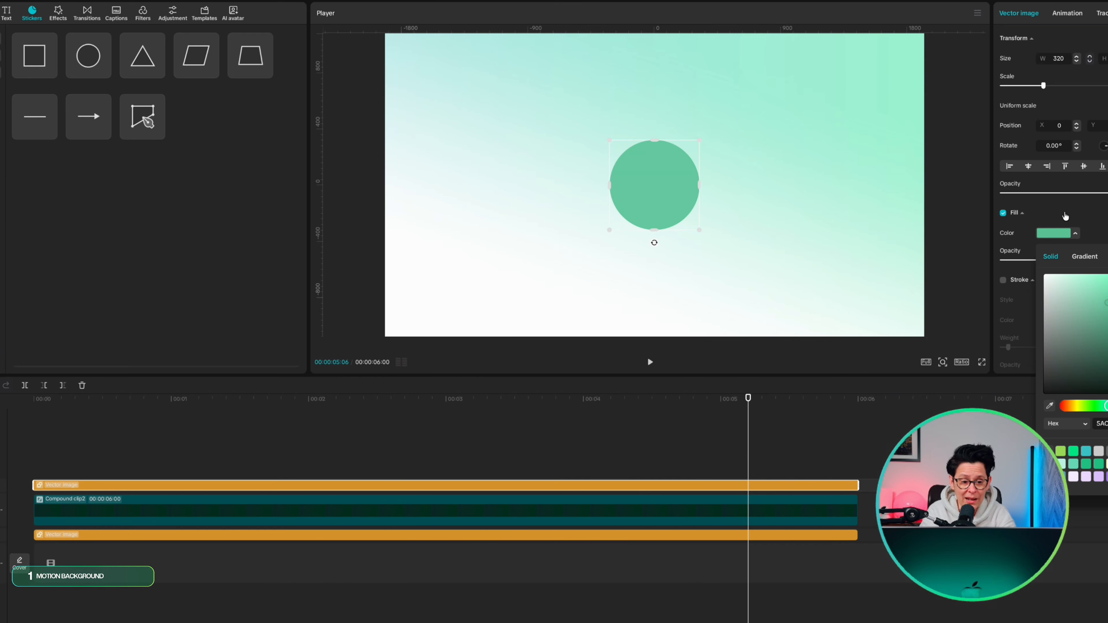
left_click(1067, 193)
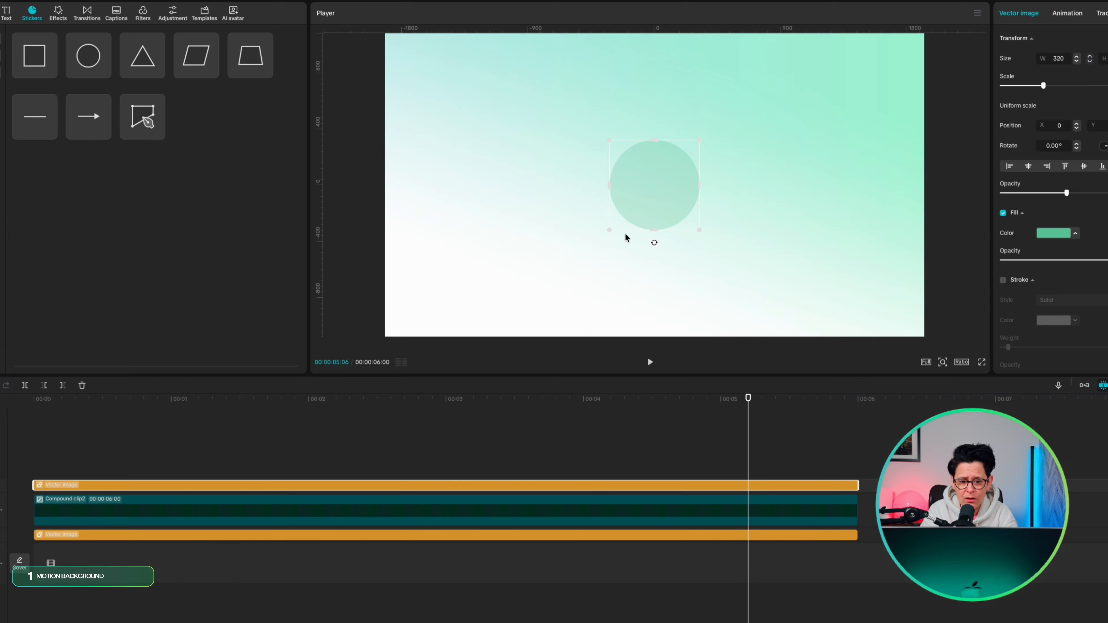
Enlarge the circle to a width of about 468 and place it partly outside the frame's lower-left corner.
left_click(606, 230)
left_click(638, 197)
left_click_drag(610, 230, 589, 247)
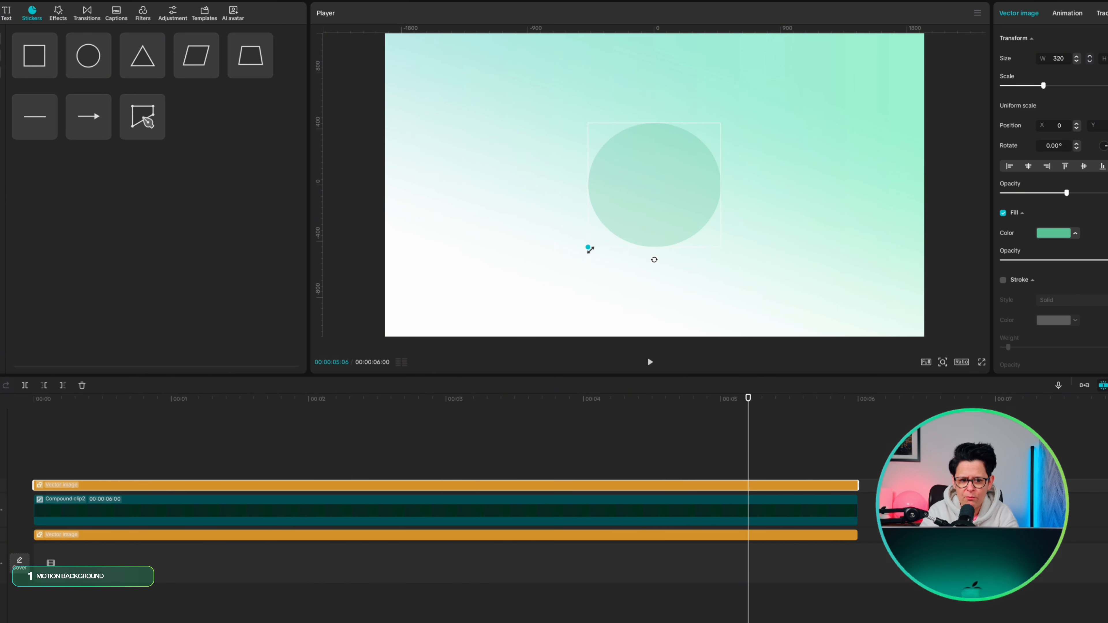
left_click_drag(628, 205, 415, 327)
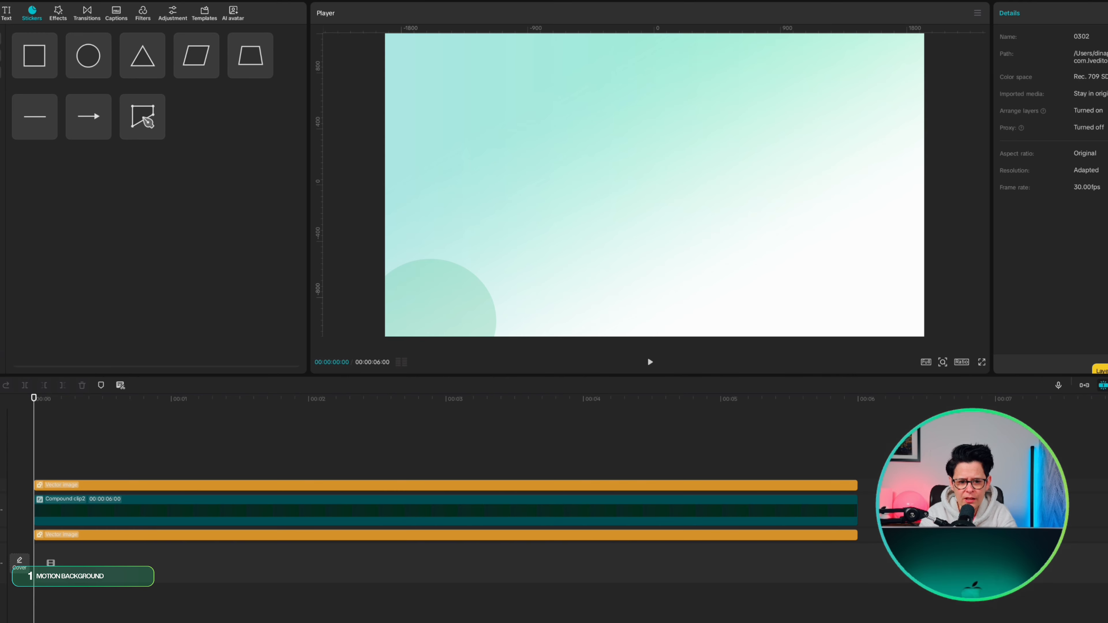
Keyframe the circle's position from X -1596 at the clip's start to X 2119, past the frame's upper-right edge, at 00:00:05:26.
left_click(46, 485)
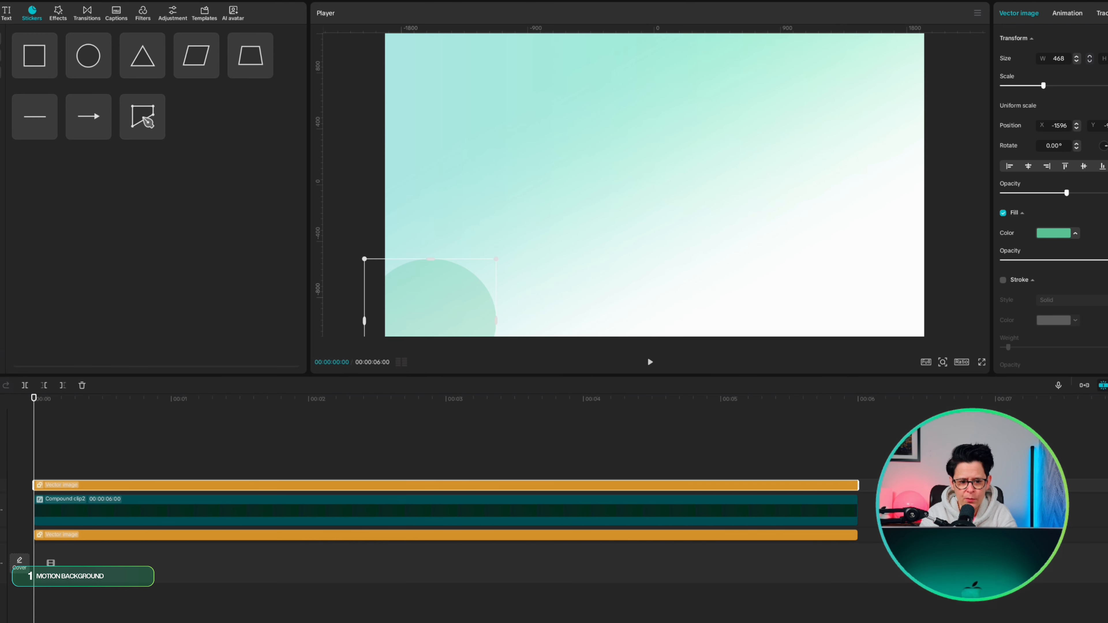
left_click_drag(34, 445, 839, 445)
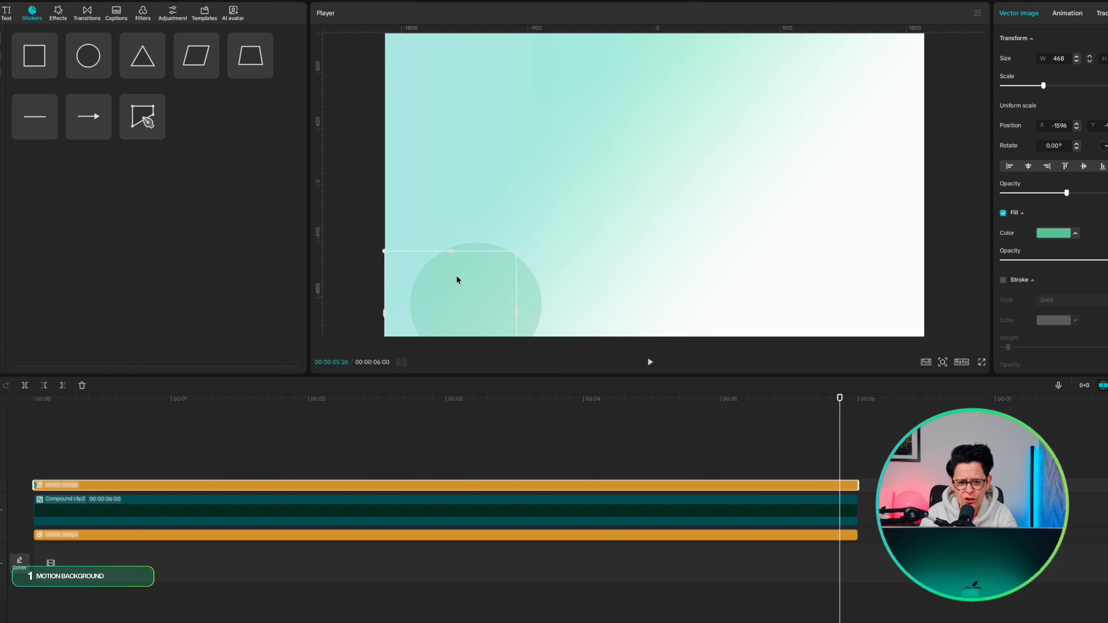
left_click_drag(458, 280, 922, 84)
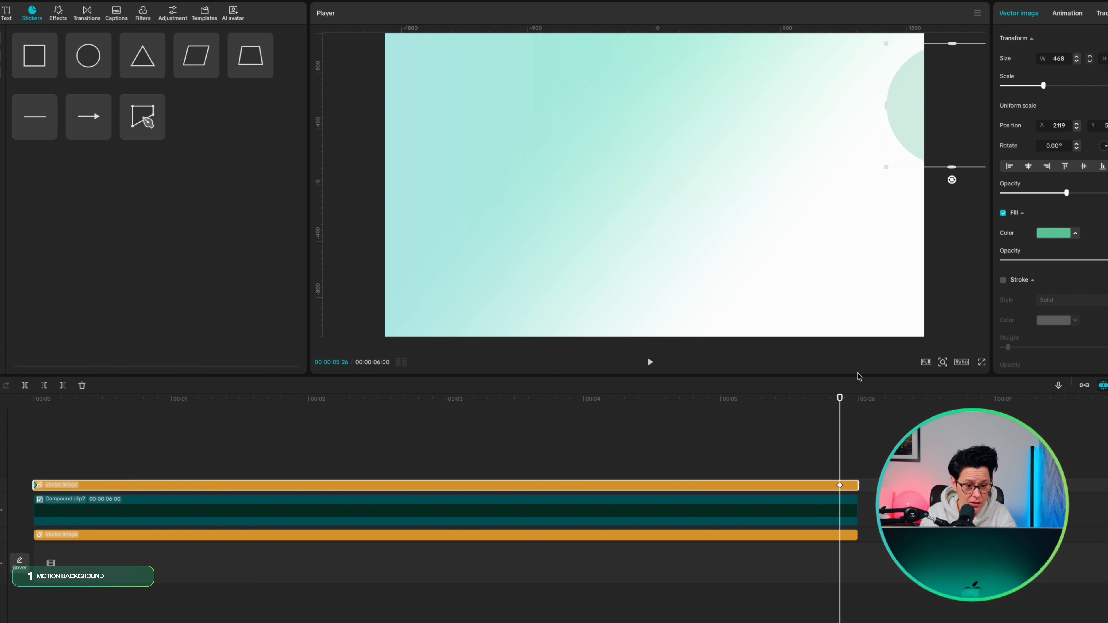